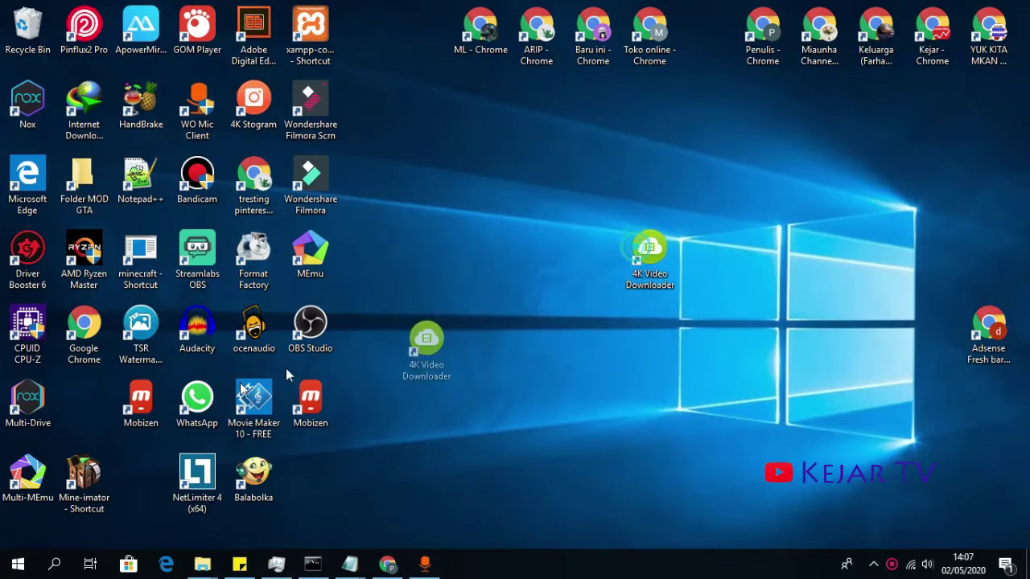
right_click(523, 102)
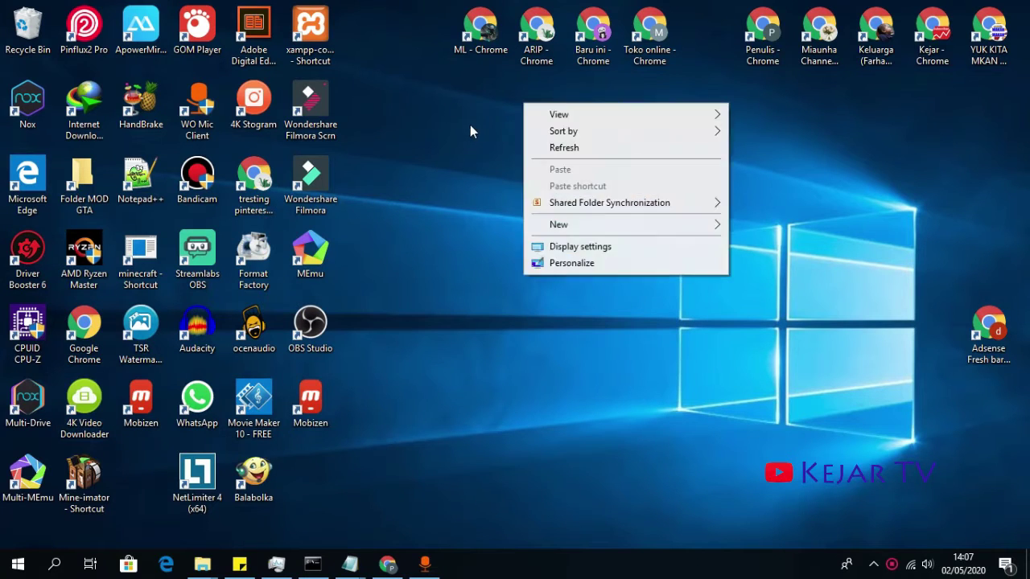
left_click(468, 123)
right_click(480, 144)
left_click(512, 193)
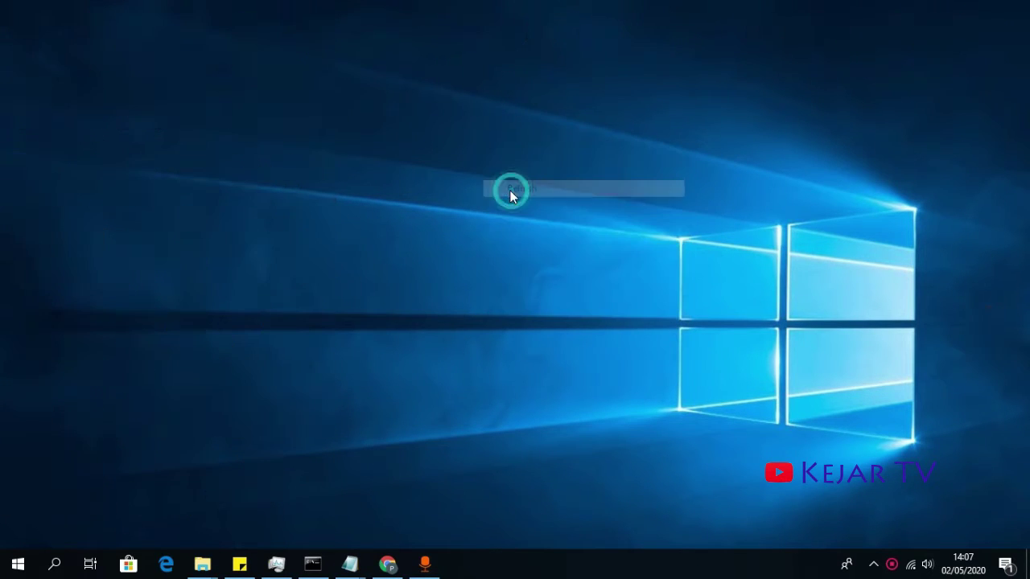
right_click(467, 139)
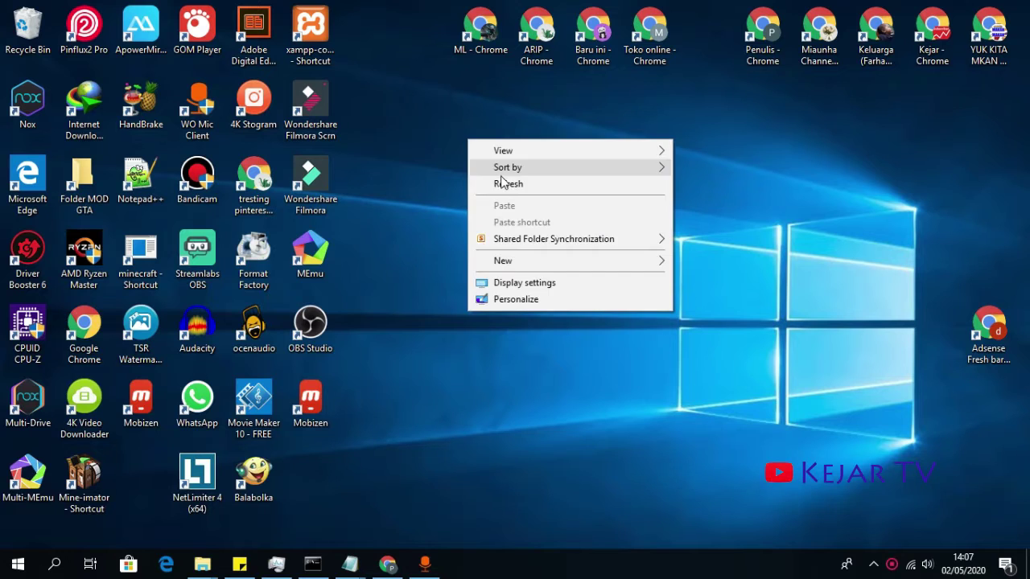
left_click(475, 183)
right_click(457, 126)
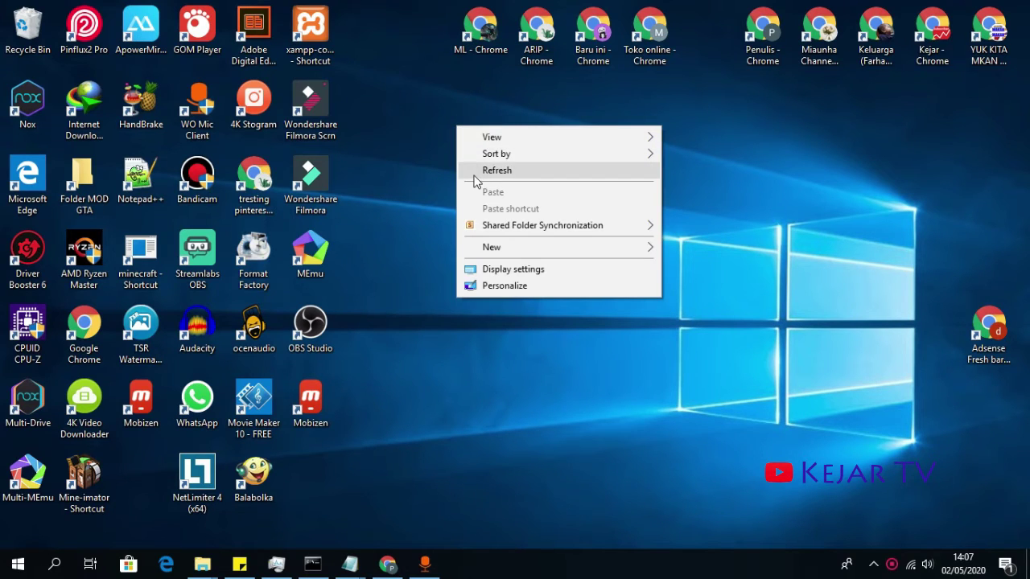
left_click(474, 171)
right_click(452, 124)
left_click(478, 170)
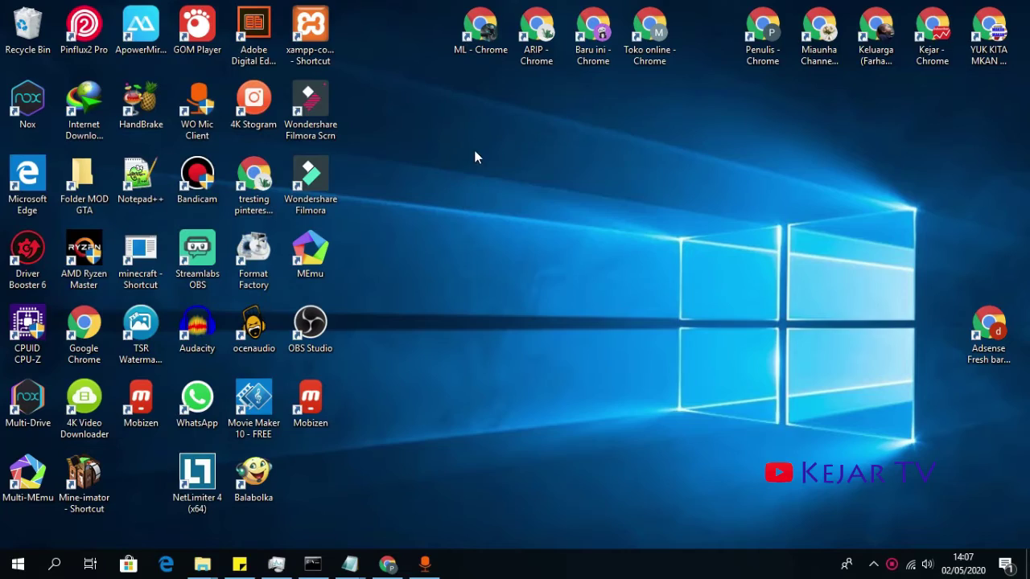
right_click(463, 141)
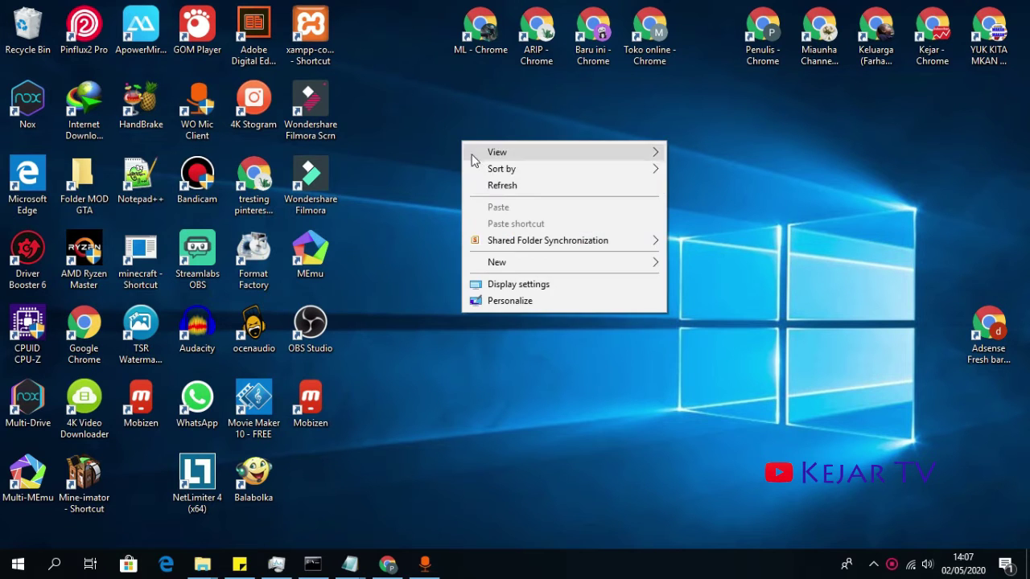
left_click(484, 180)
- Search the computer for "cs3", launch Adobe Photoshop CS3 and maximize its window
key("super")
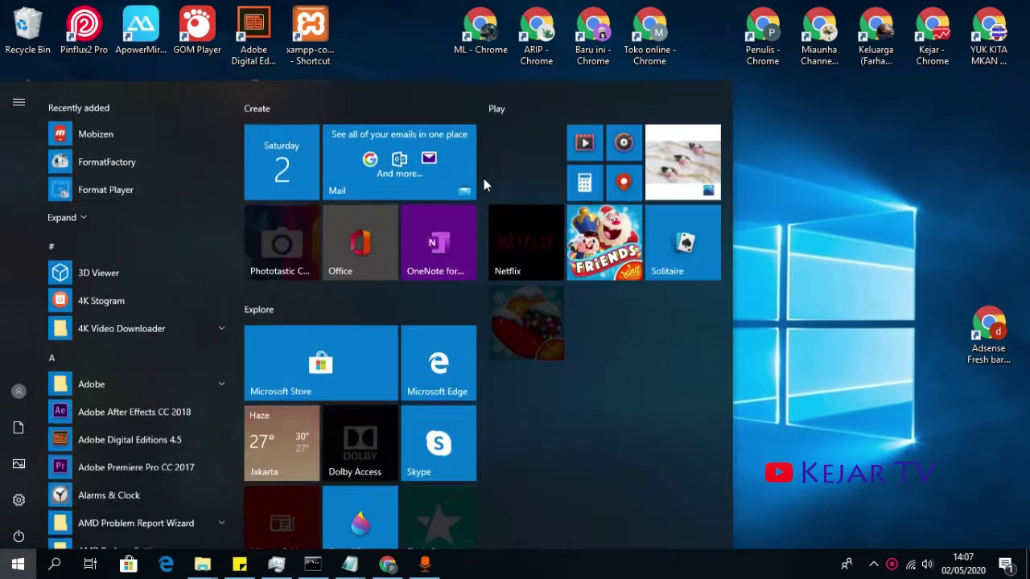
type("cs3")
left_click(484, 177)
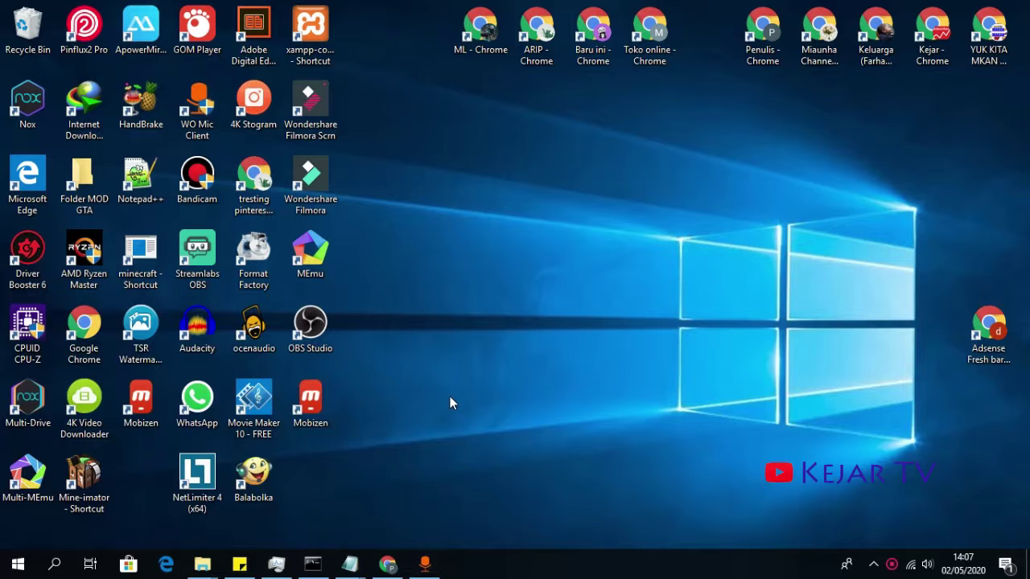
left_click(876, 563)
left_click(626, 333)
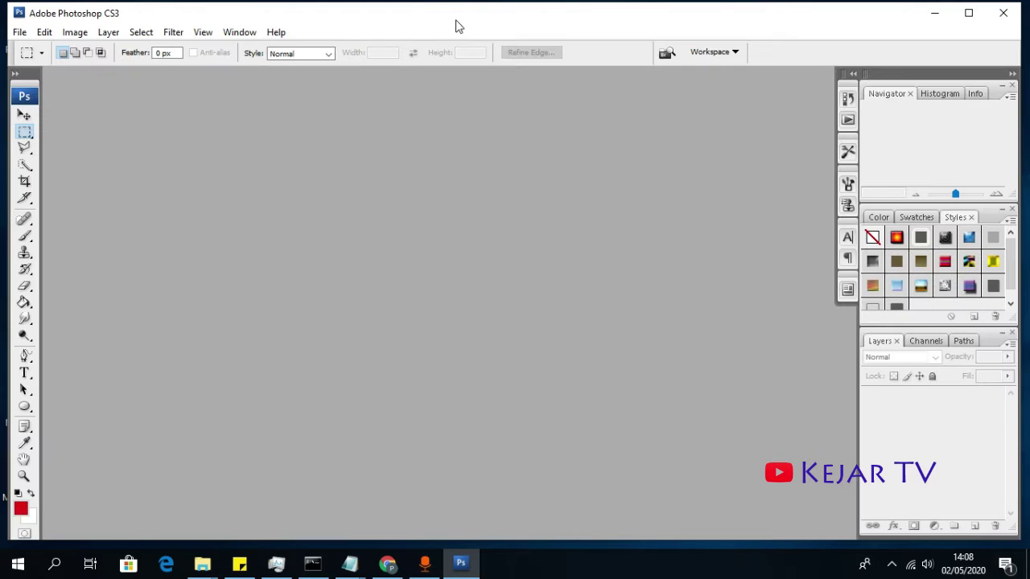
mouse_move(463, 16)
left_mouse_down()
mouse_move(416, 19)
mouse_move(443, 16)
left_mouse_up()
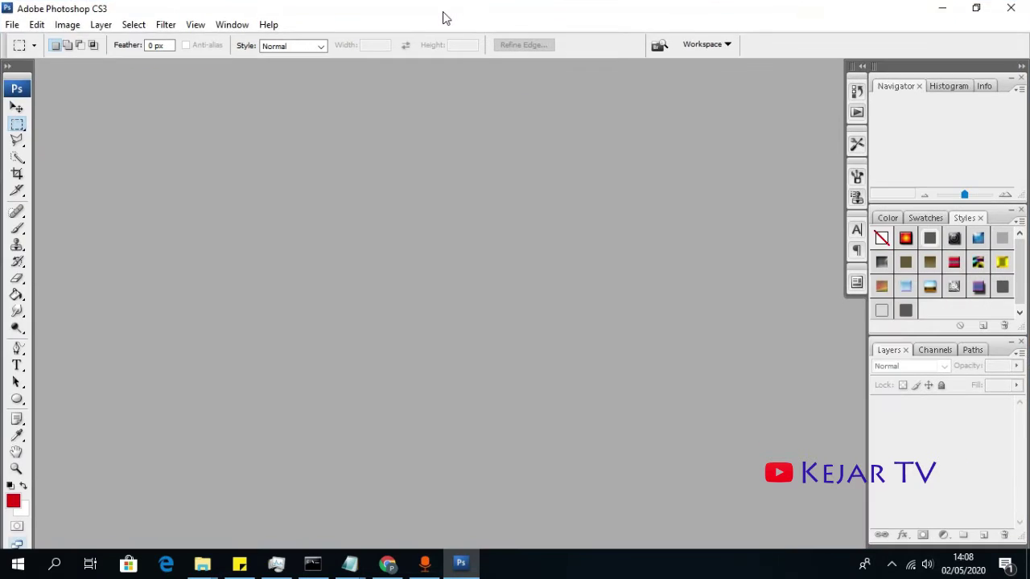
- Create a new 1280 × 720 pixel RGB document at 72 pixels/inch with a white background and move its window toward the workspace centre
left_click(12, 24)
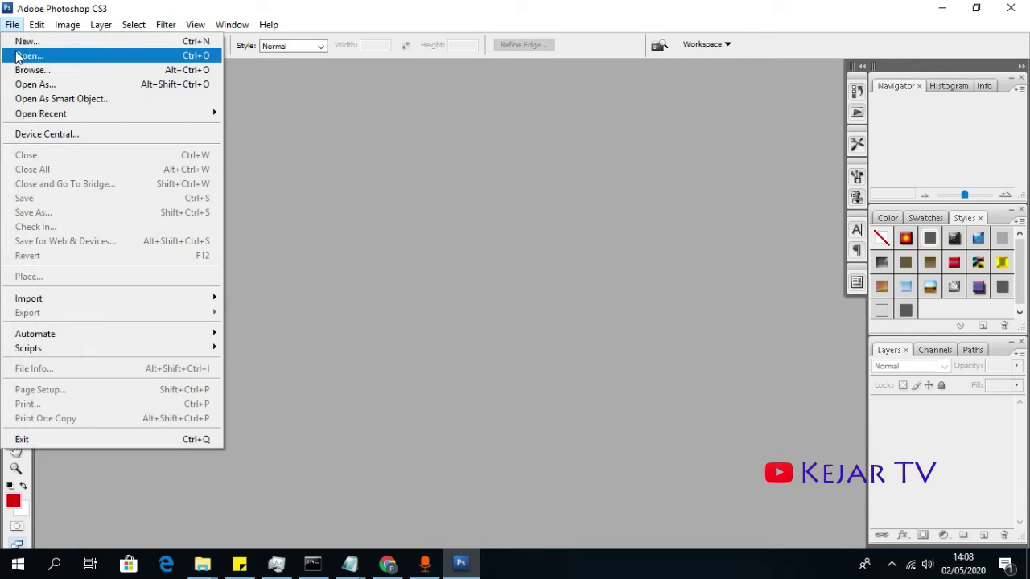
left_click(22, 42)
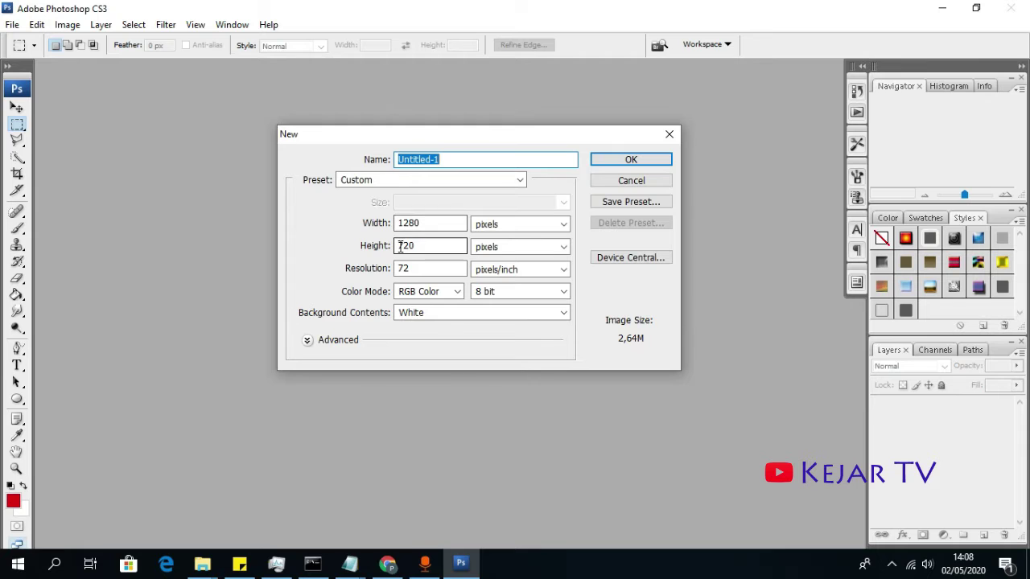
left_click(613, 158)
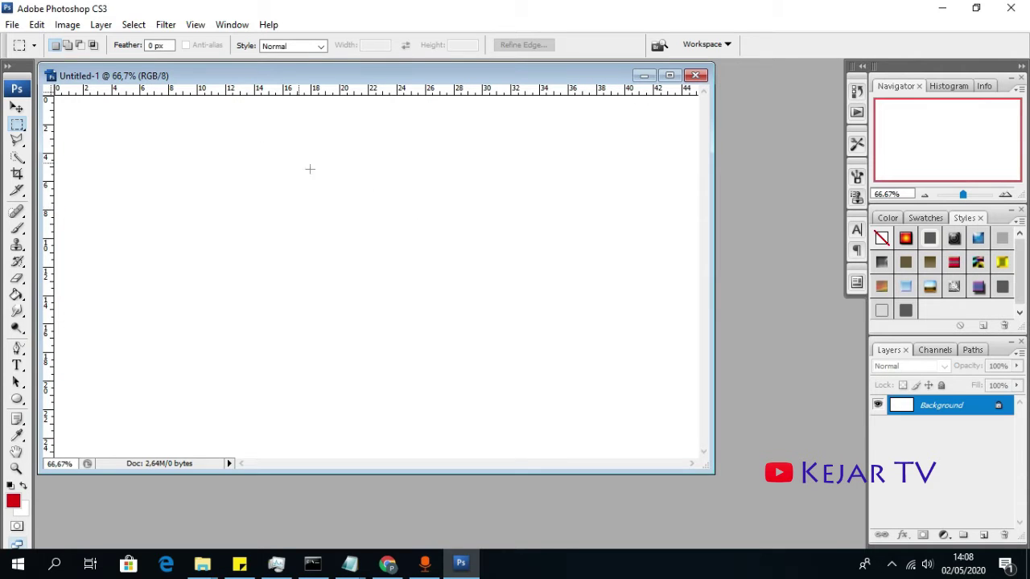
left_click_drag(242, 75, 306, 94)
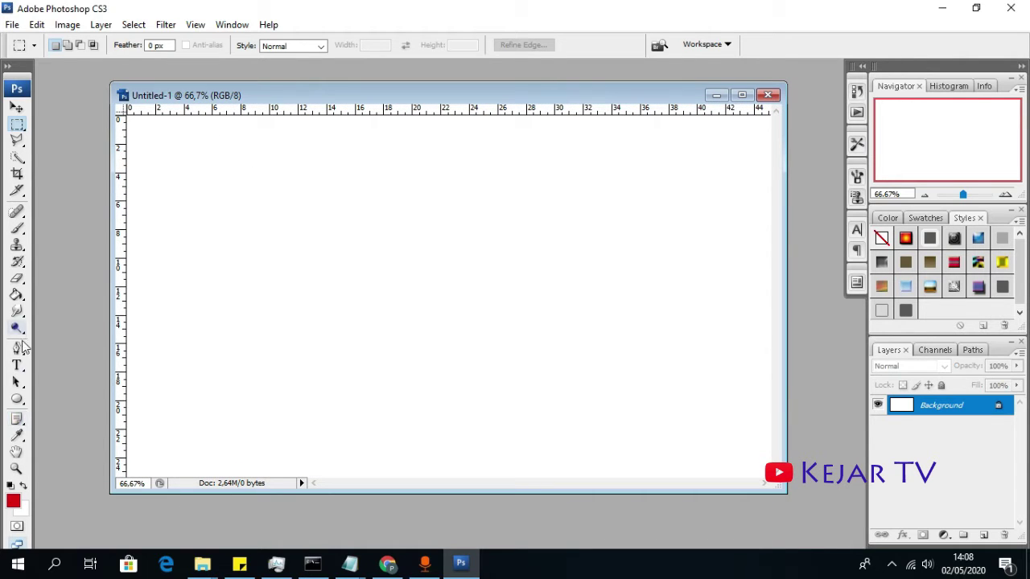
- Fill the white canvas with red using the Paint Bucket, set the foreground color to green 1aee0a and refill the canvas with it
left_click_drag(18, 299, 73, 305)
left_click(196, 253)
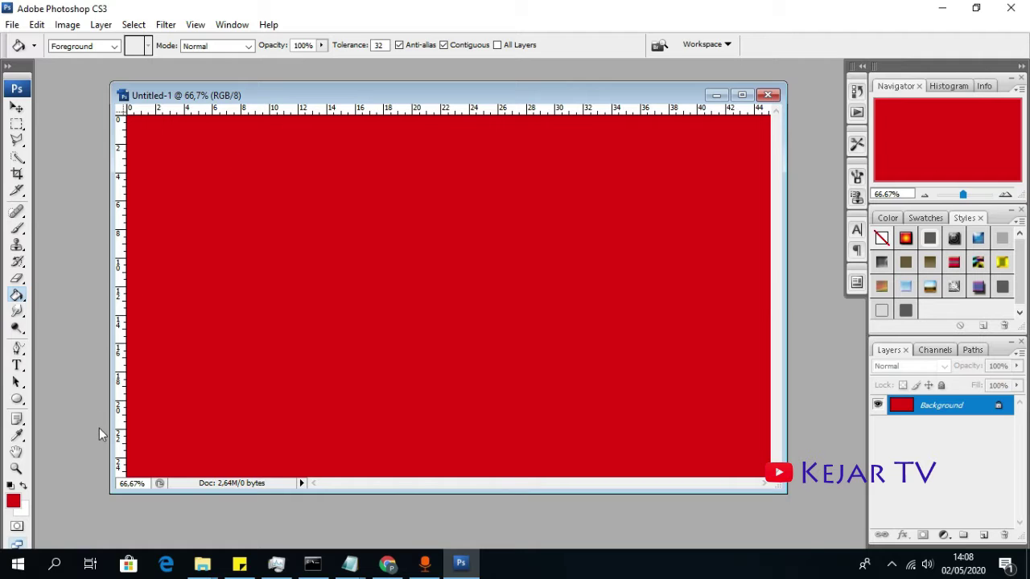
left_click(14, 503)
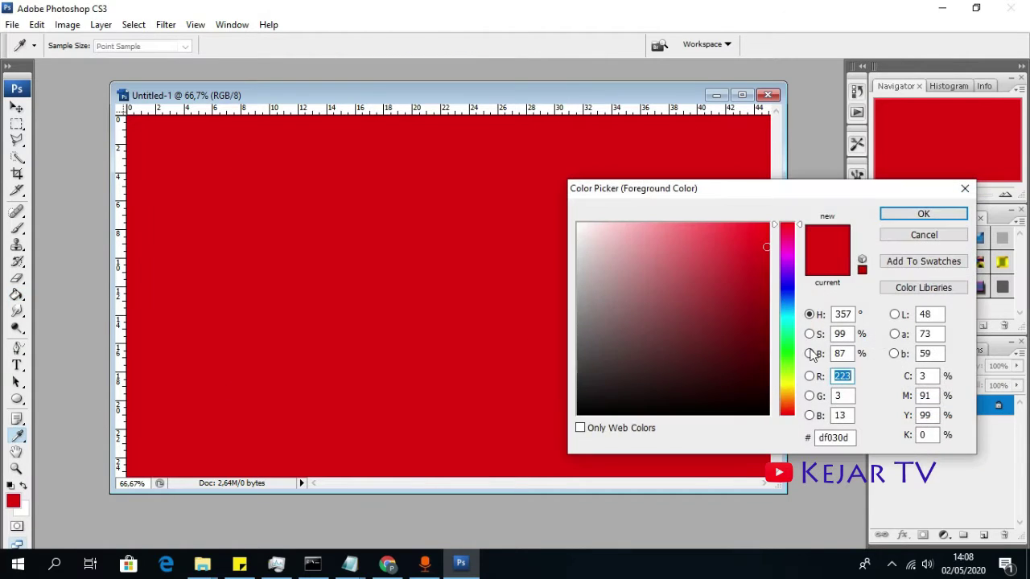
left_click(789, 354)
left_click(761, 235)
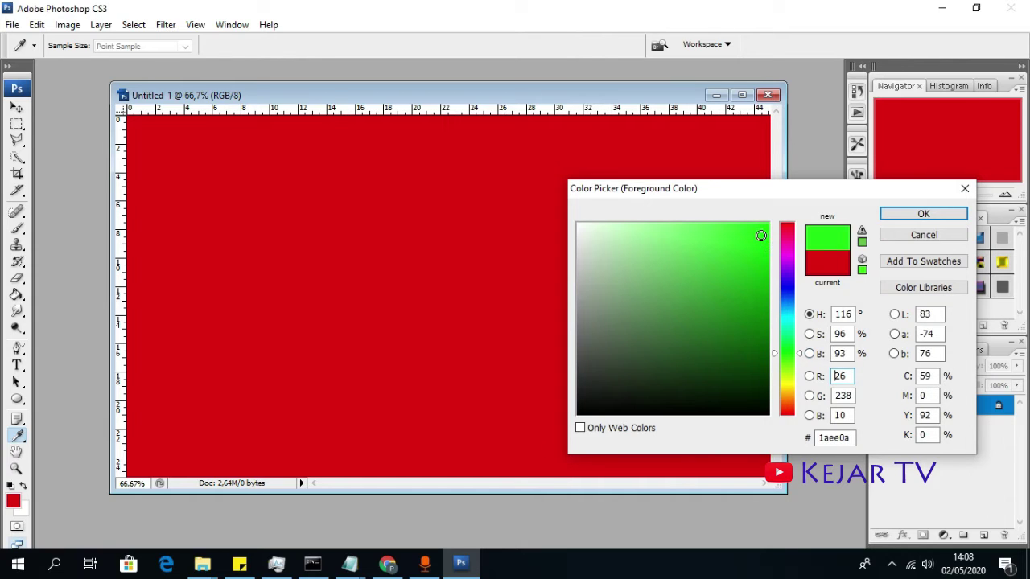
left_click(886, 214)
key("g")
left_click(329, 280)
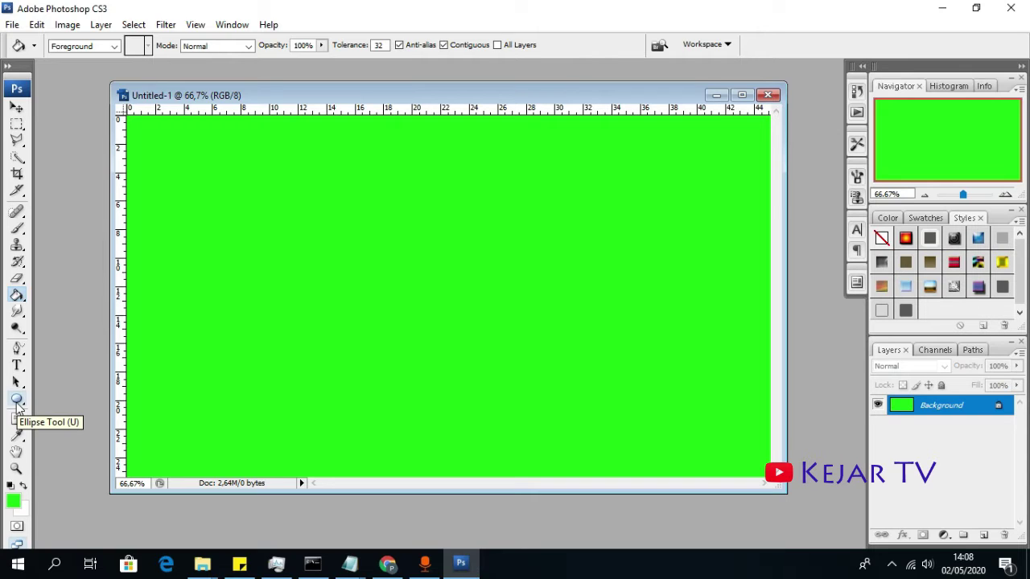
- Draw a fish in the upper-left part of the canvas with the Custom Shape tool
left_click_drag(18, 406, 64, 465)
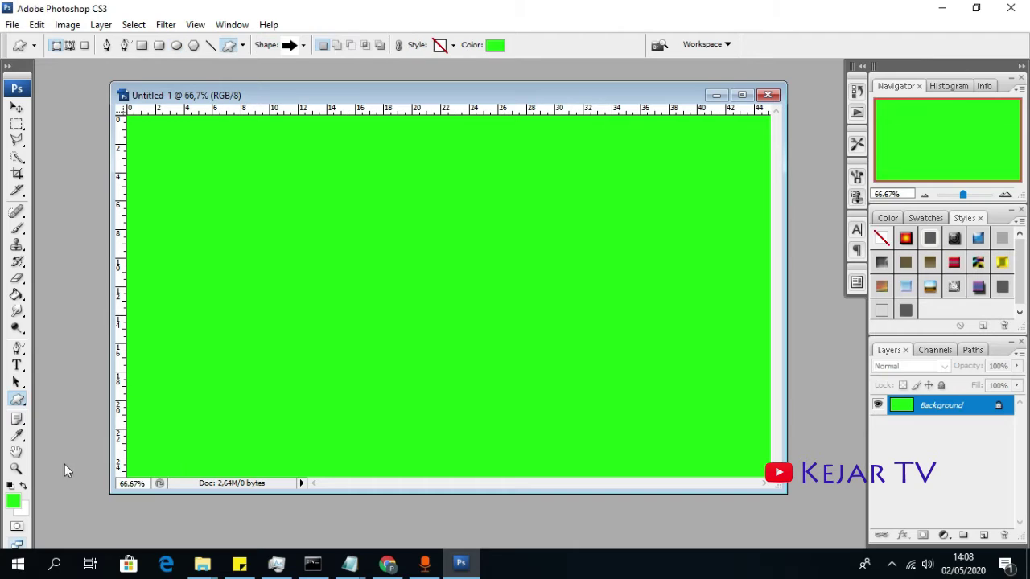
left_click(304, 46)
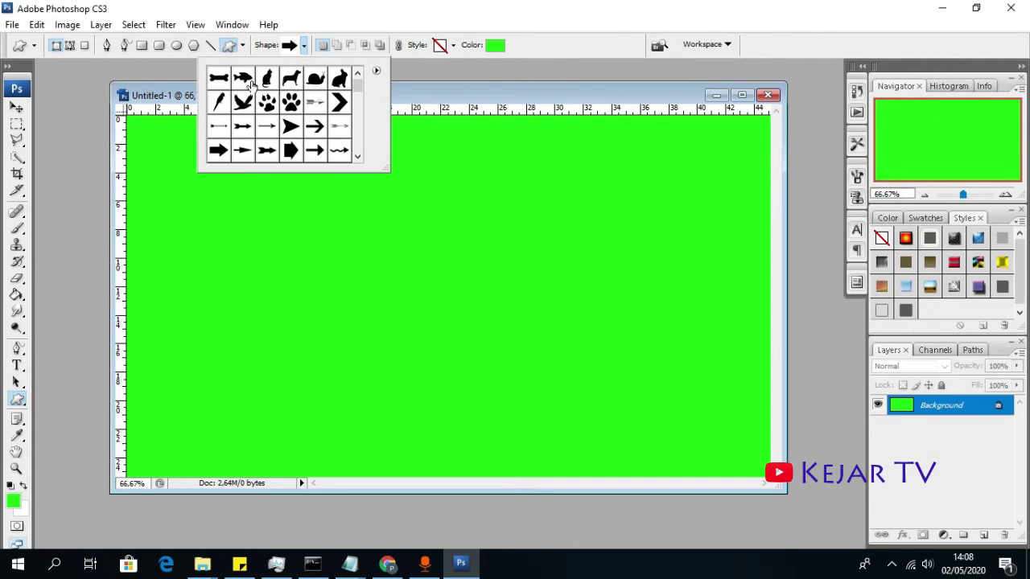
left_click(248, 81)
left_click_drag(169, 175, 366, 269)
- Change the fish shape's color to blue 0a4bee
left_click(495, 46)
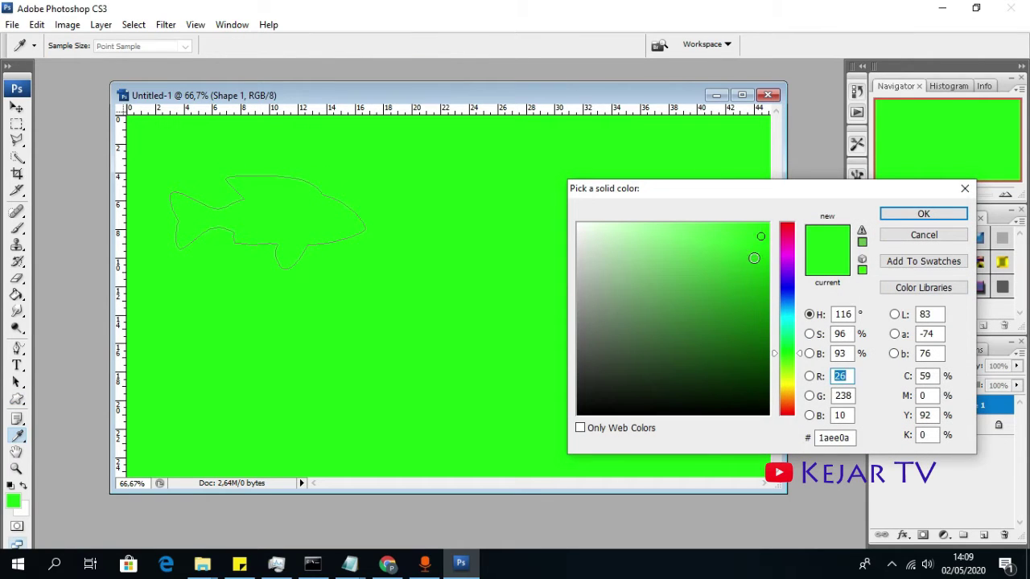
left_click(783, 297)
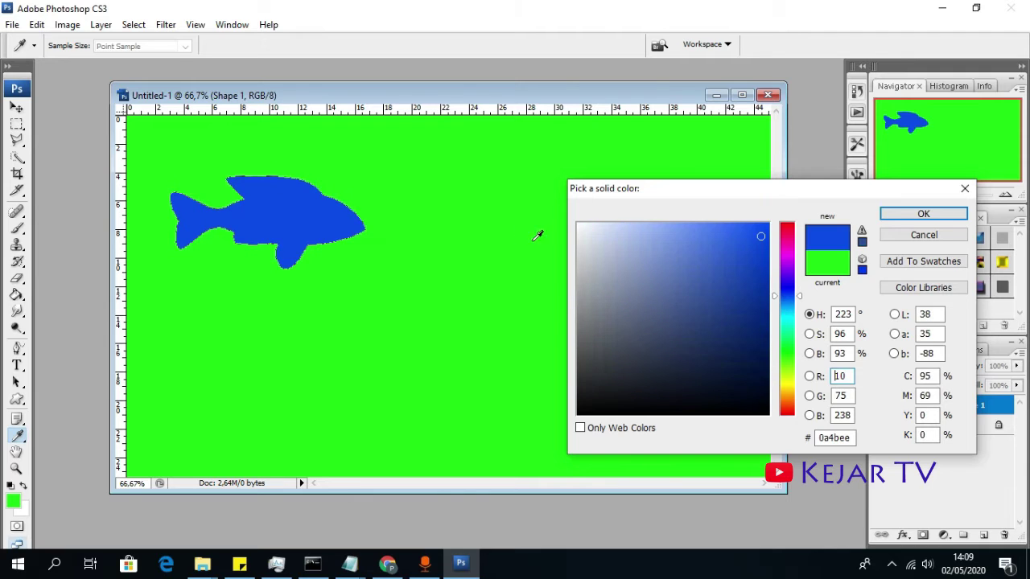
left_click(924, 213)
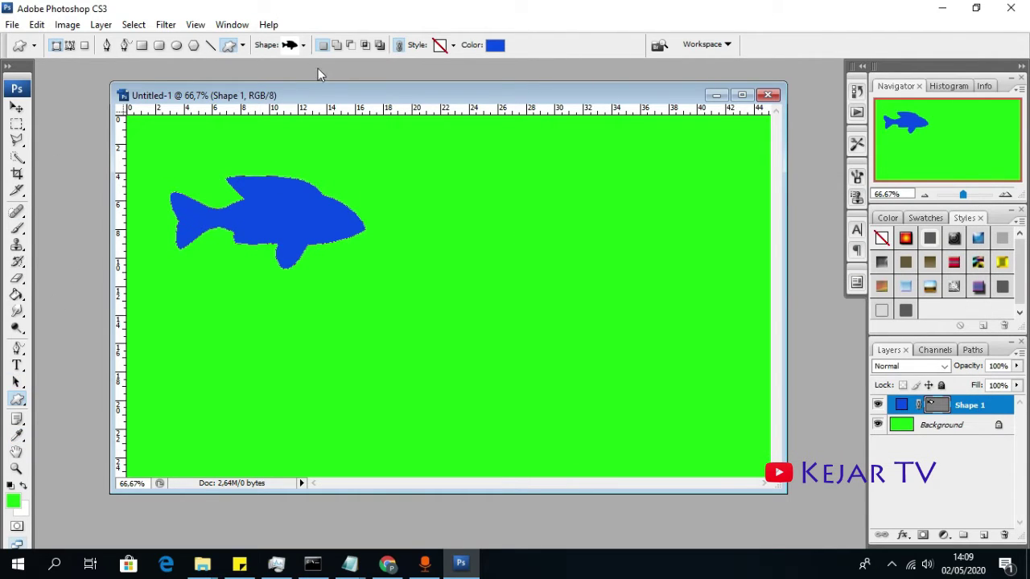
- Draw a sitting cat custom shape in the upper part of the canvas, to the right of the fish
left_click(303, 45)
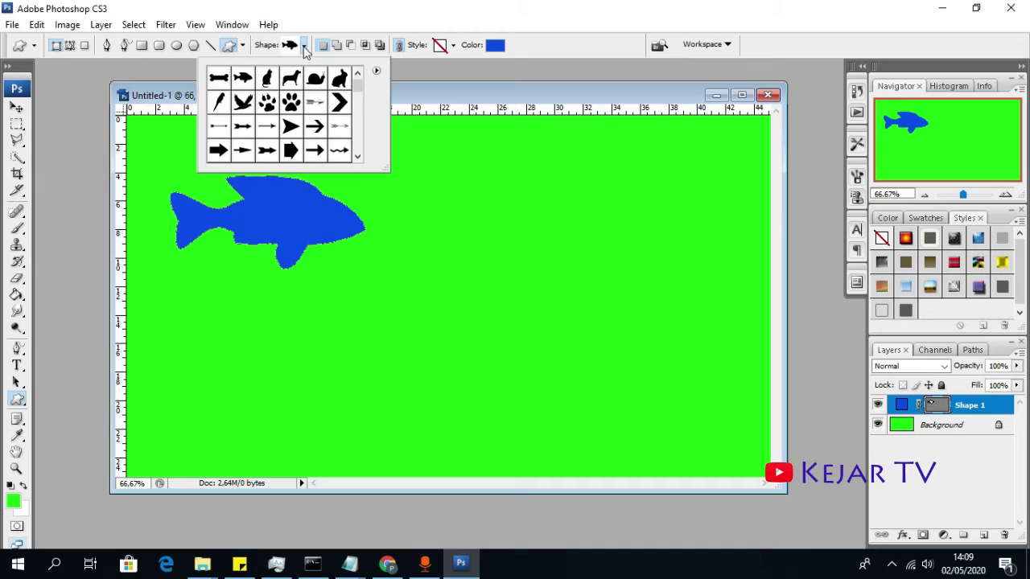
left_click(270, 78)
left_click_drag(449, 178, 589, 319)
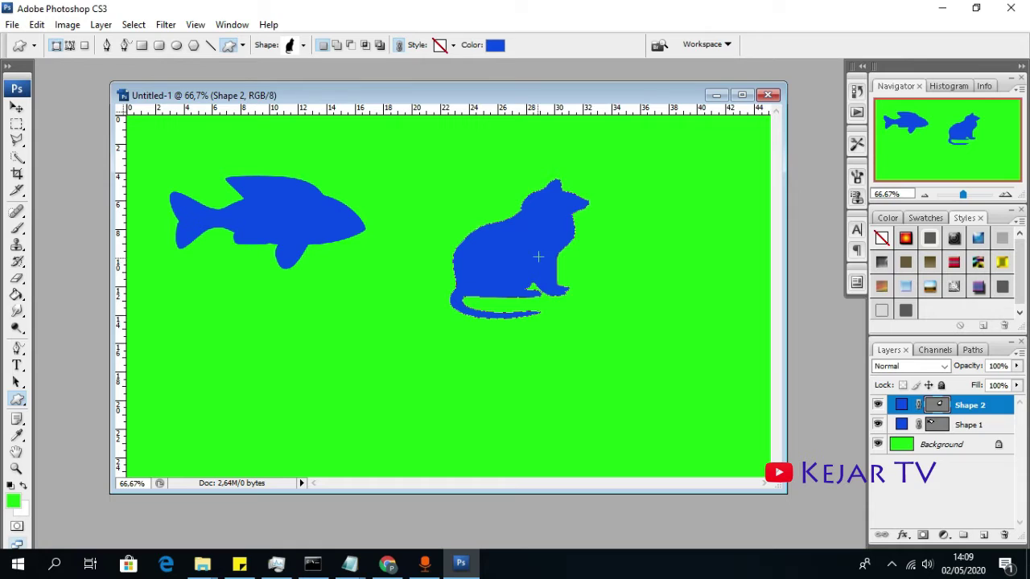
- Draw a snail custom shape in the lower-left part of the canvas, below the fish
left_click(303, 45)
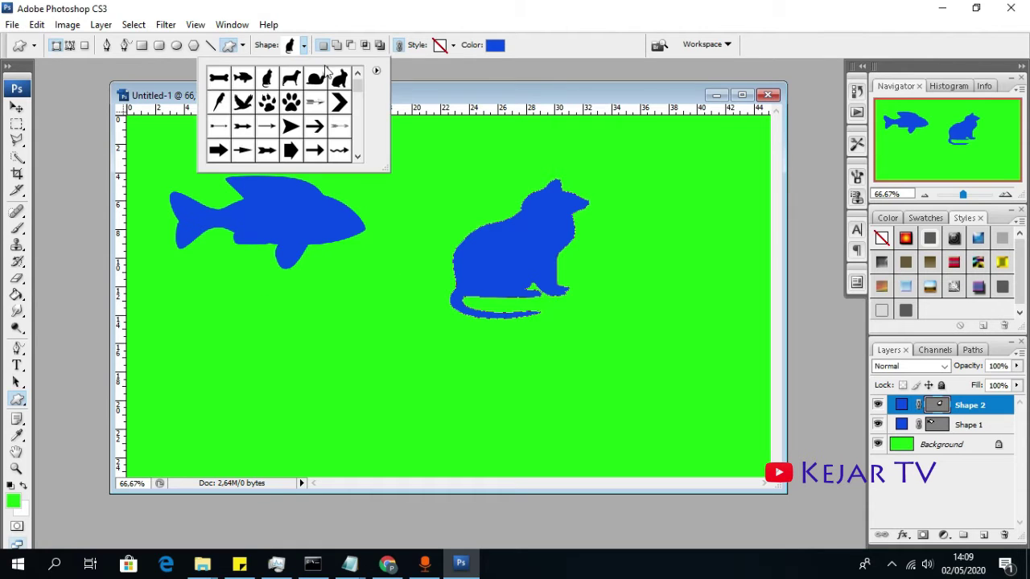
left_click(317, 79)
left_click_drag(187, 329, 346, 433)
- Draw a flying bird custom shape in the lower-right part of the canvas
left_click(304, 46)
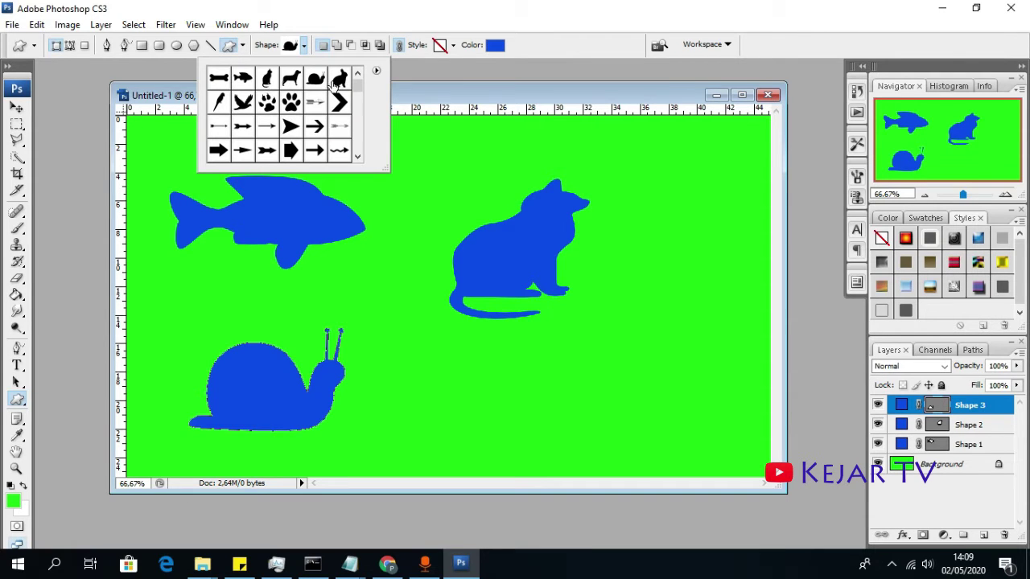
left_click(243, 102)
left_click_drag(605, 316, 733, 414)
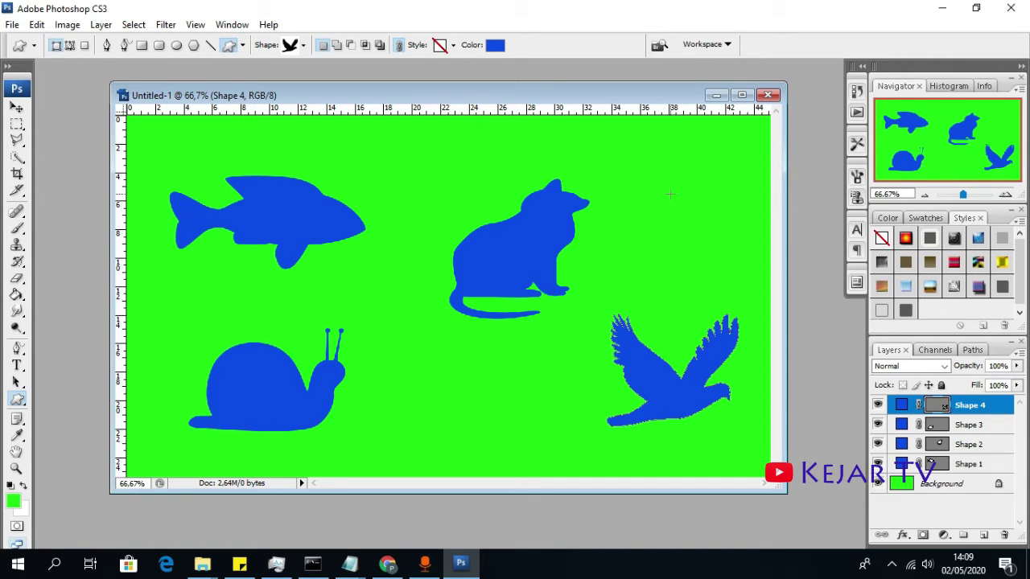
- Start saving the document and choose the aaaa folder inside Pictures as the destination
key("ctrl+s")
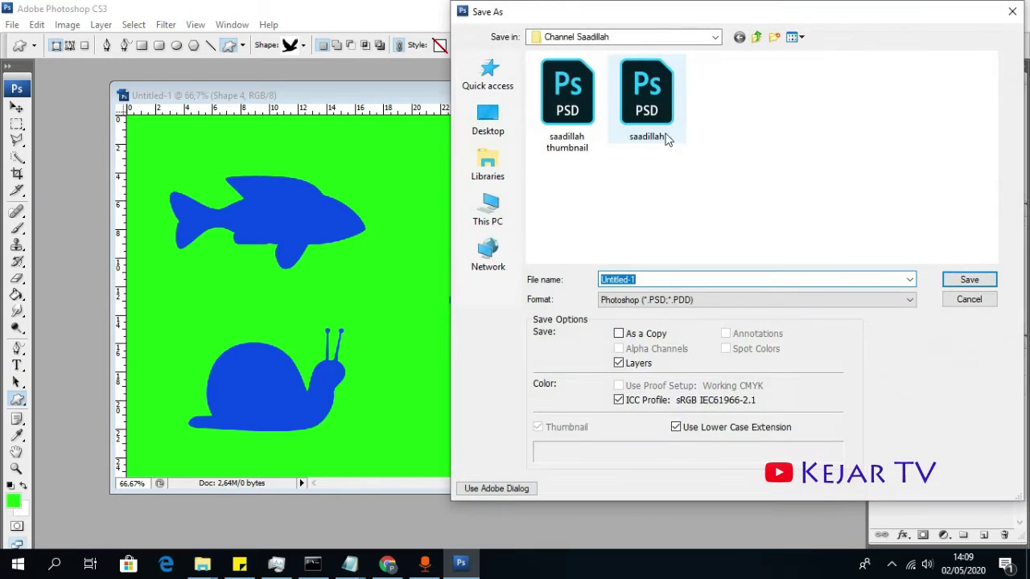
left_click(676, 300)
left_click(489, 216)
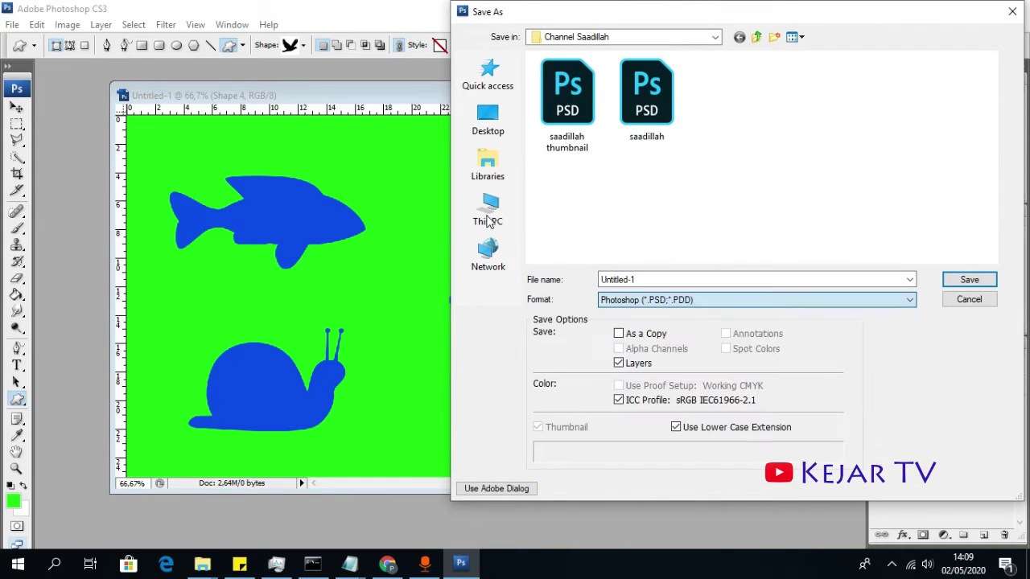
left_click(488, 214)
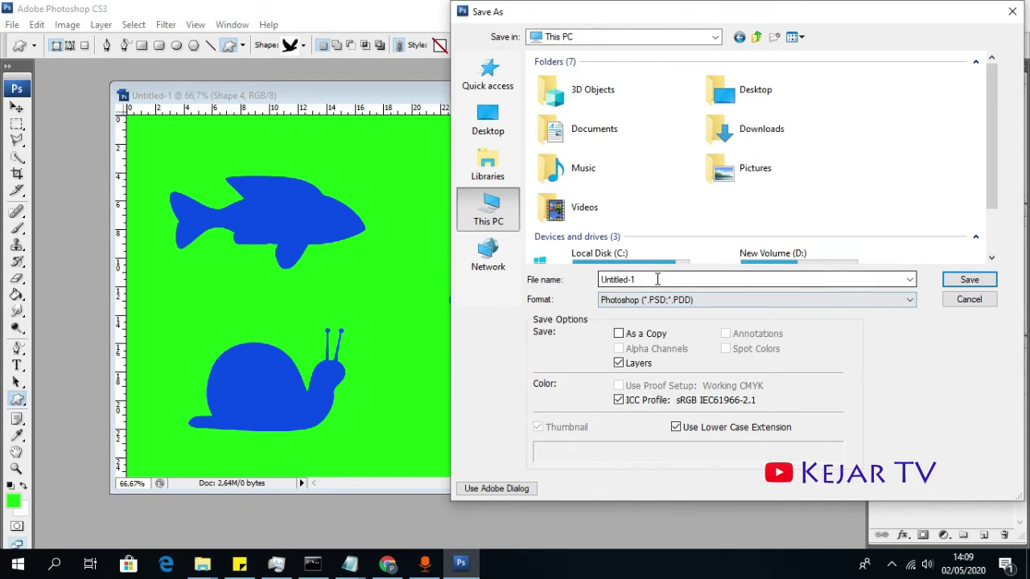
double_click(724, 168)
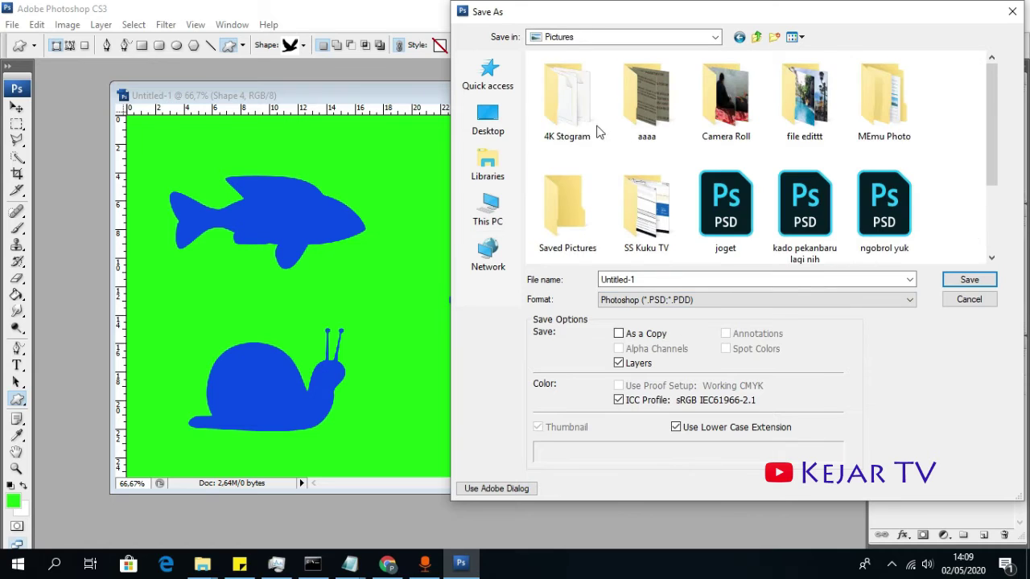
double_click(660, 121)
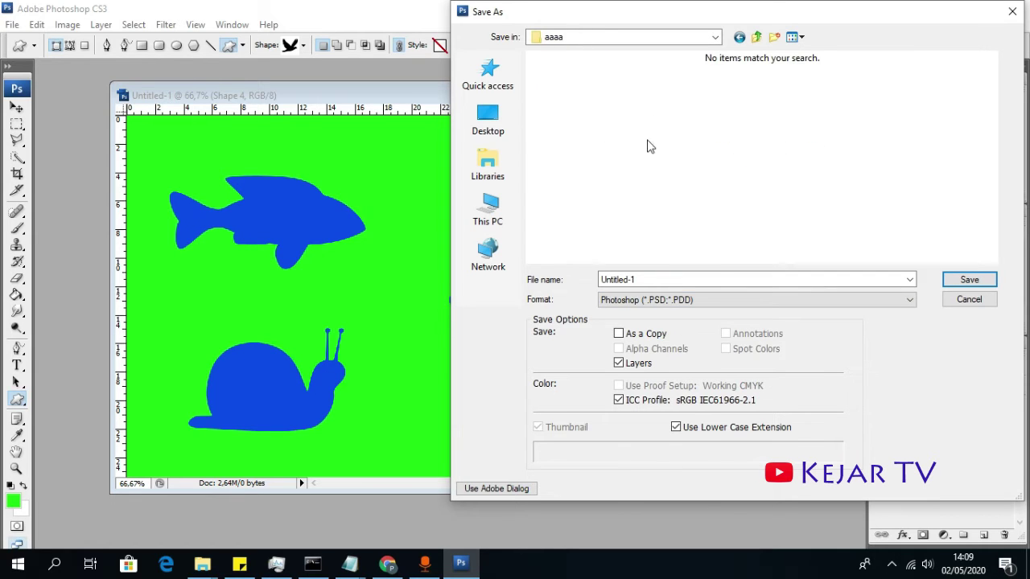
- Save the image in JPEG format with the file name 1 and accept the JPEG options
left_click(685, 280)
left_click(686, 300)
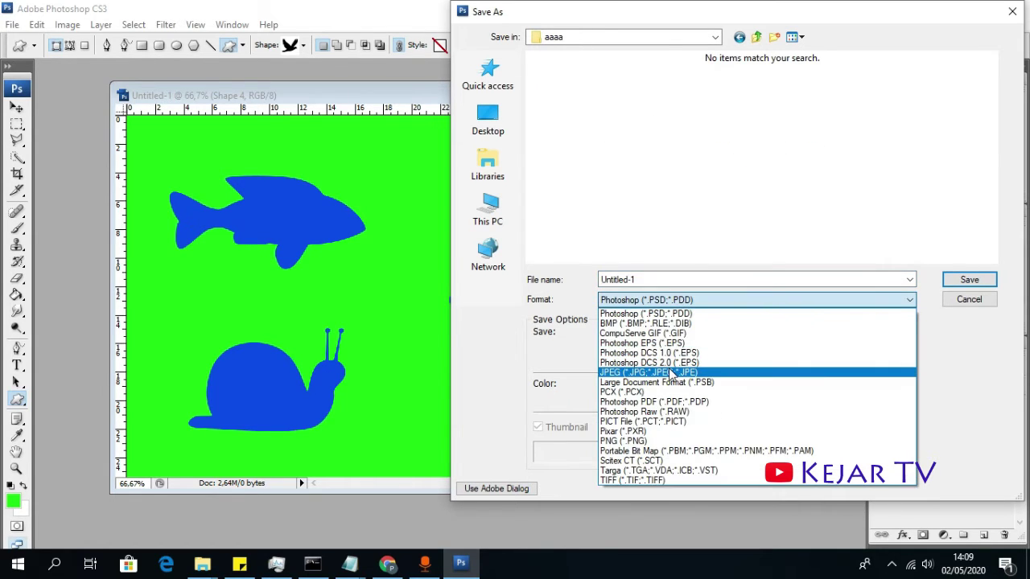
left_click(672, 362)
left_click(652, 279)
type("1")
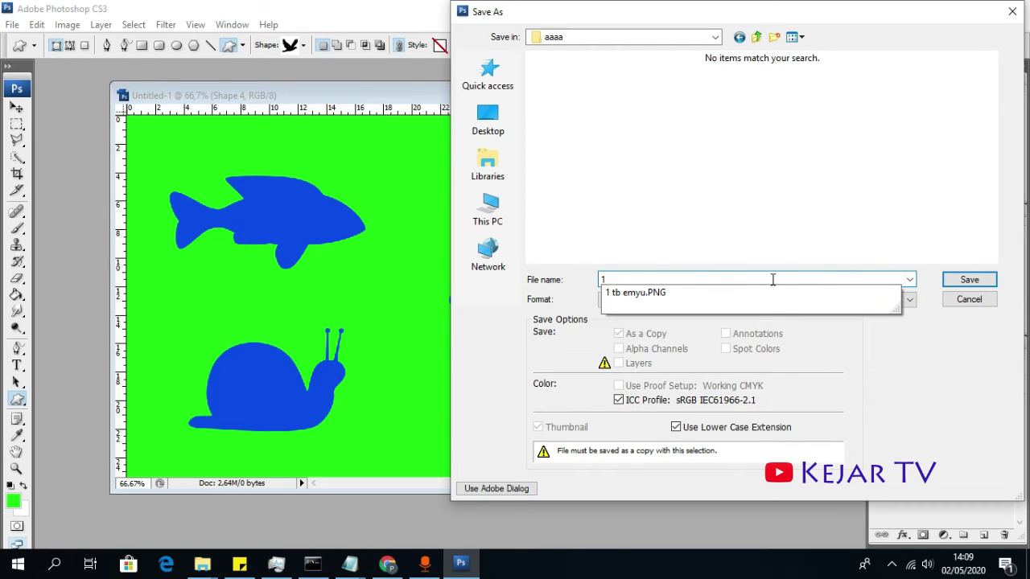
left_click(961, 280)
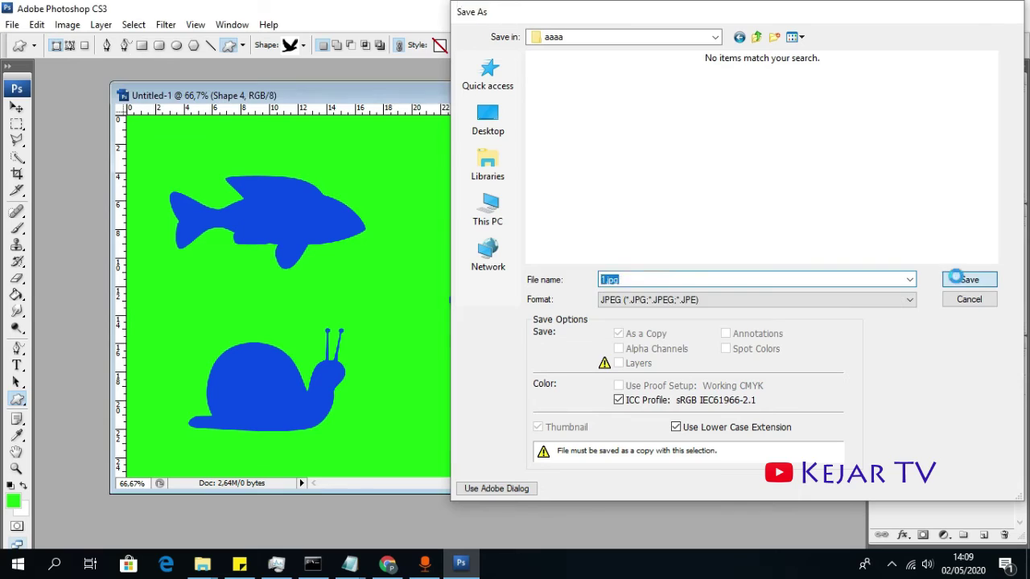
left_click(602, 143)
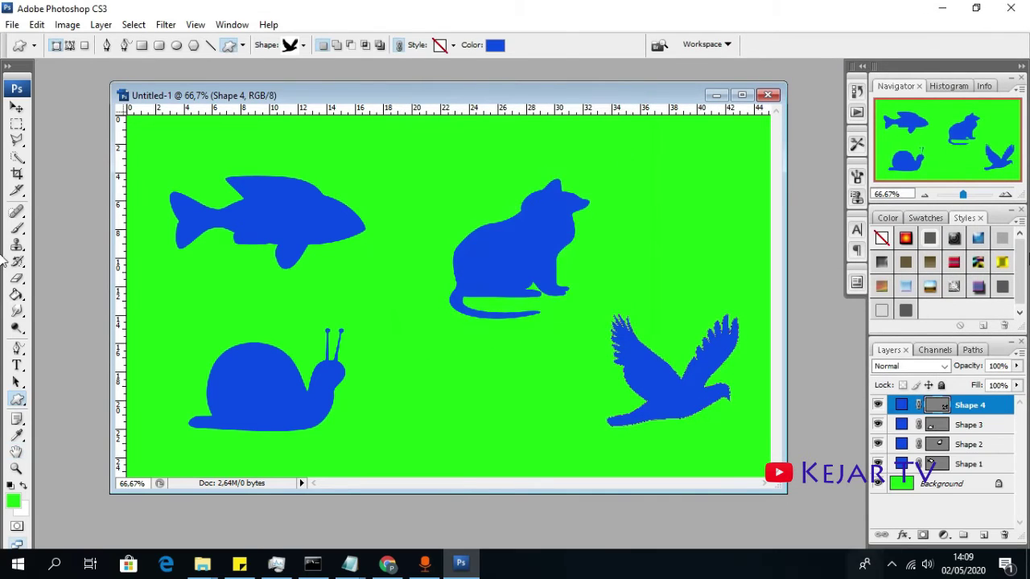
- Switch to Wondershare Filmora 9 and create a new 16:9 widescreen project
left_click(943, 8)
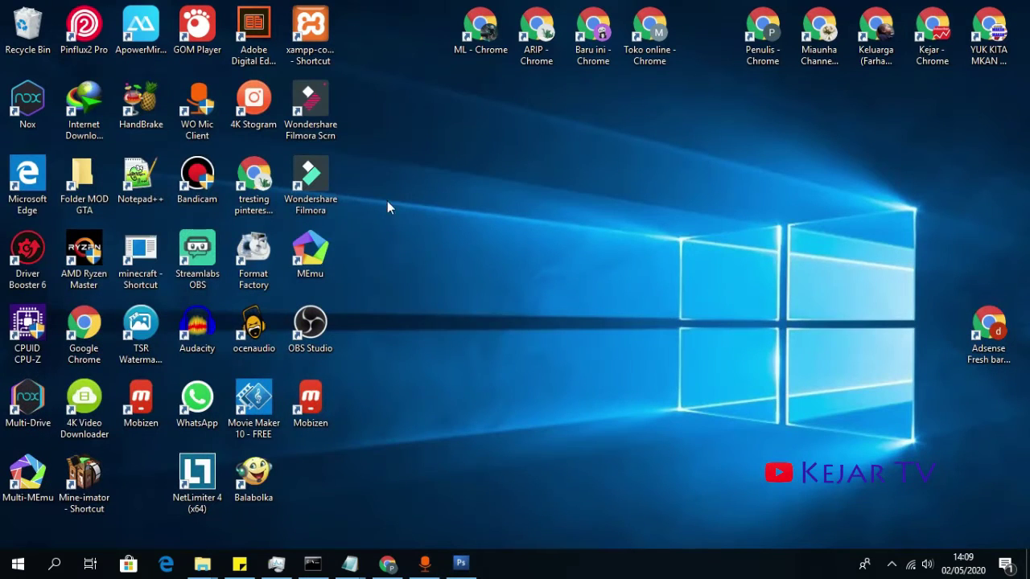
double_click(311, 186)
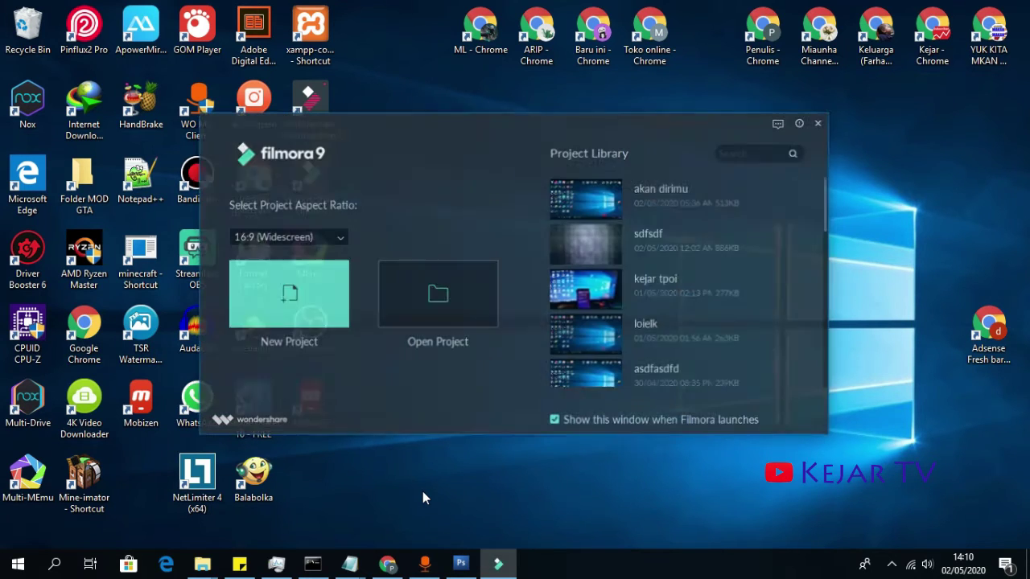
left_click(280, 310)
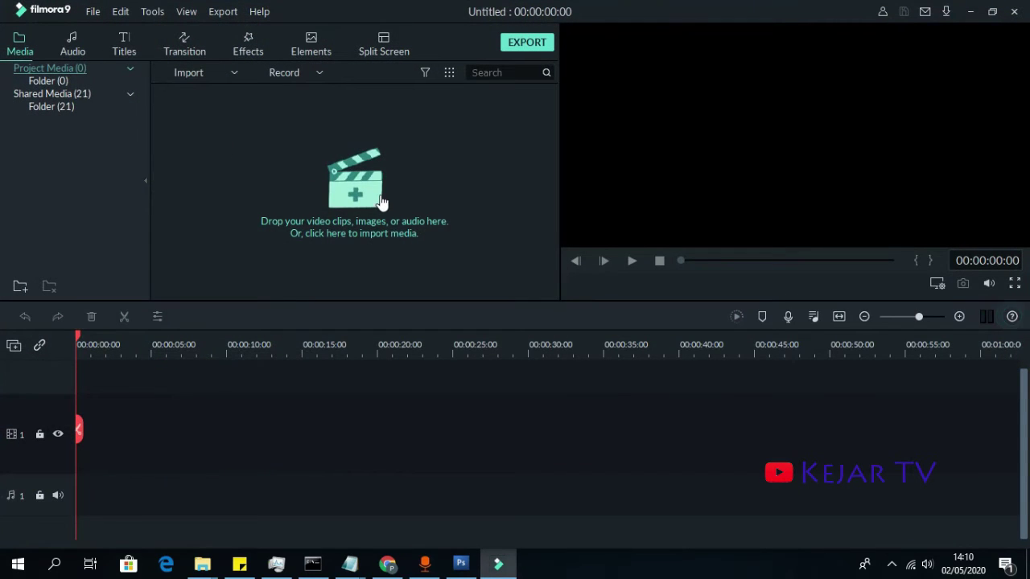
- Import image 1 from the aaaa folder inside Pictures and place it at the start of video track 1
left_click(380, 202)
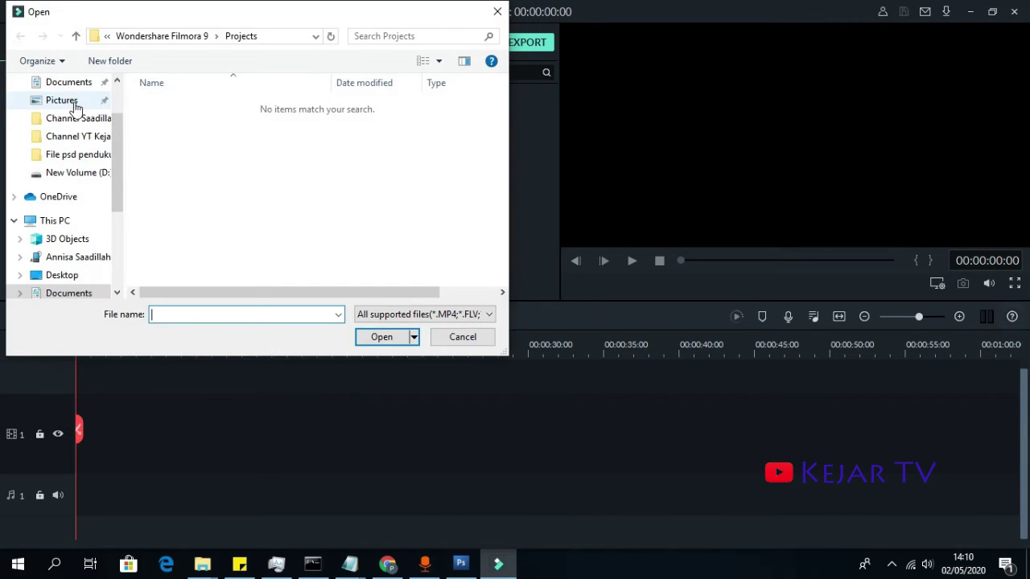
left_click(71, 100)
double_click(269, 164)
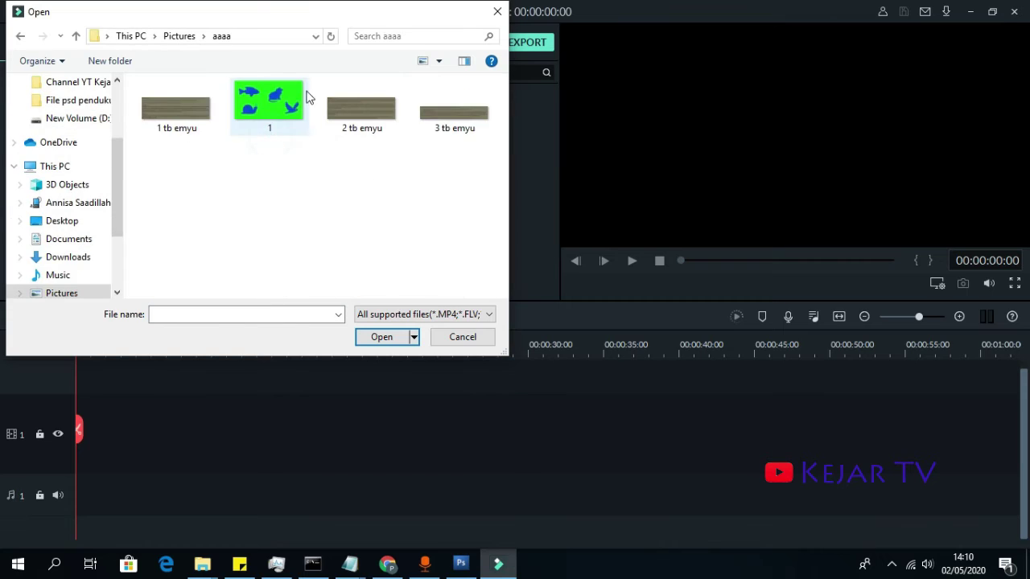
double_click(298, 98)
left_click_drag(253, 129, 81, 420)
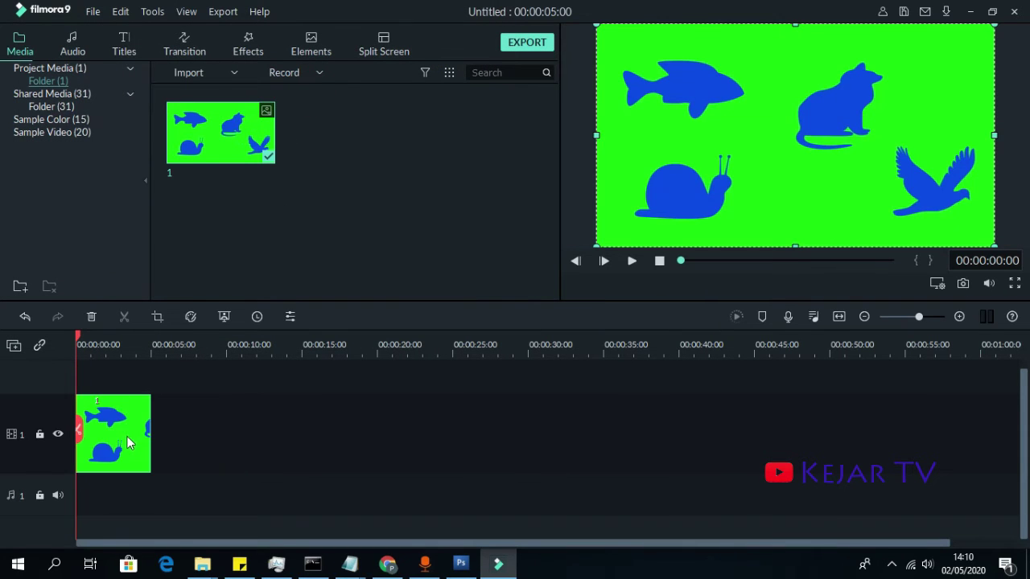
- Apply Green Screen to the image clip, keeping green as the chroma key colour
right_click(127, 436)
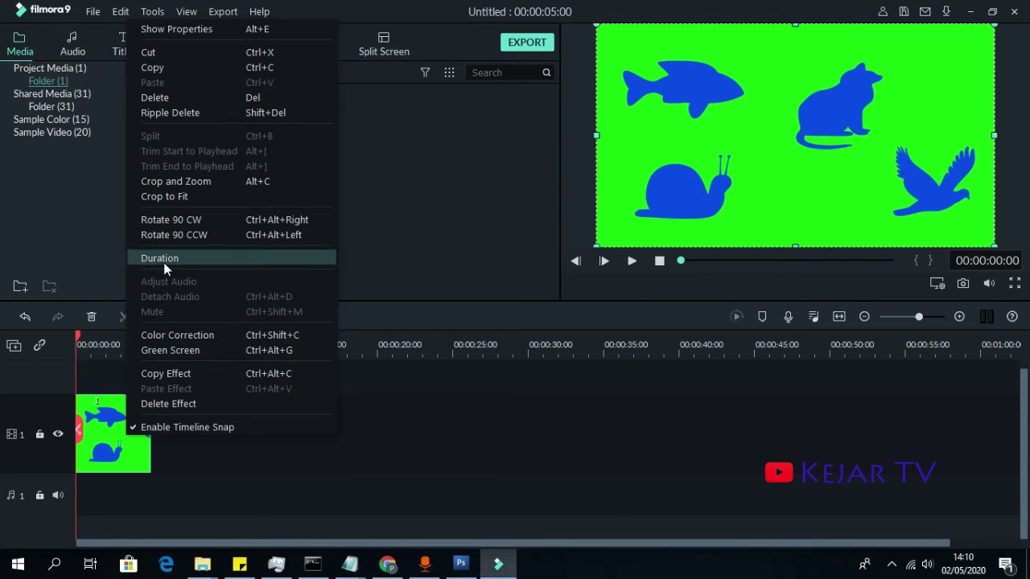
left_click(178, 350)
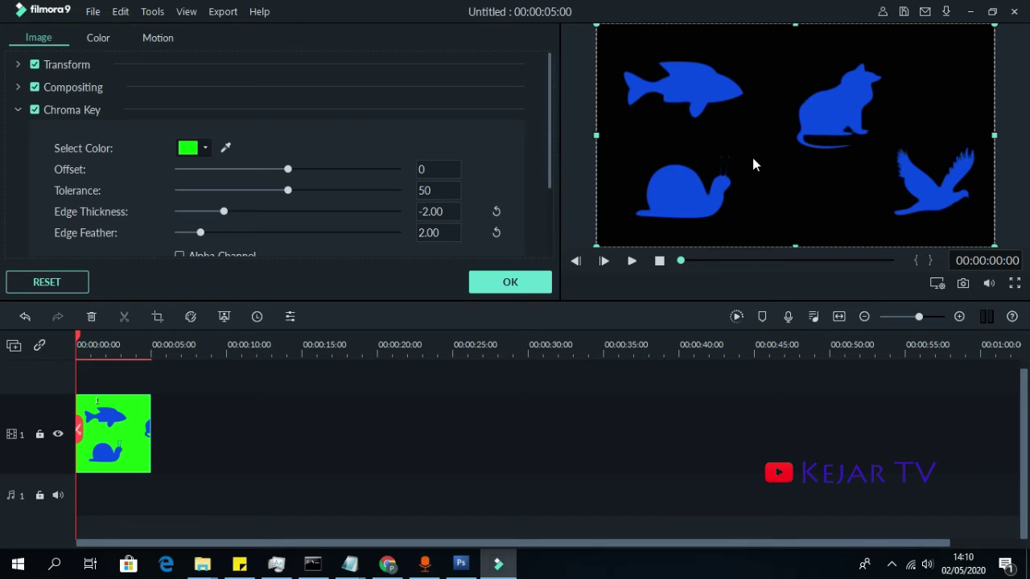
left_click(205, 149)
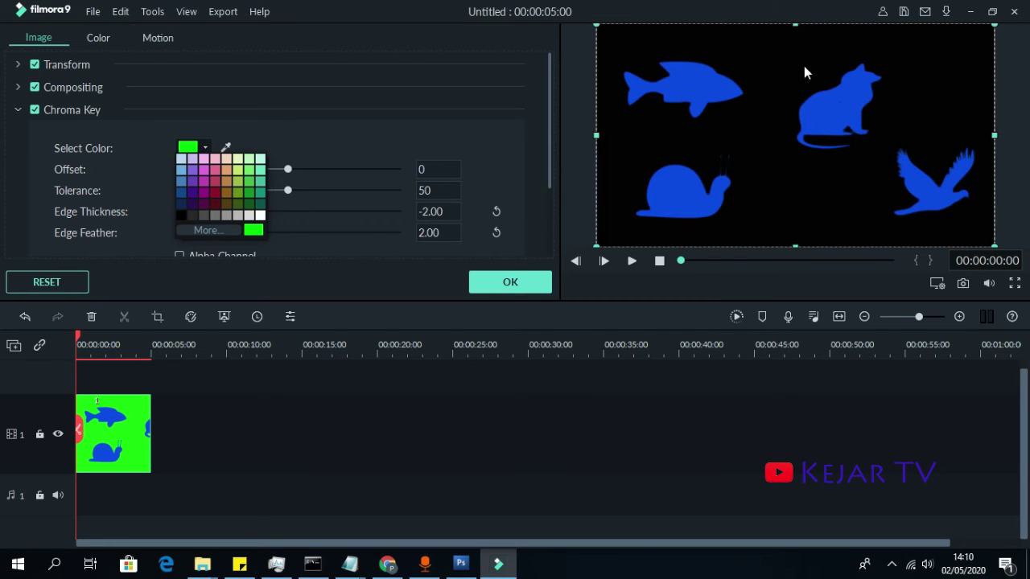
left_click(531, 283)
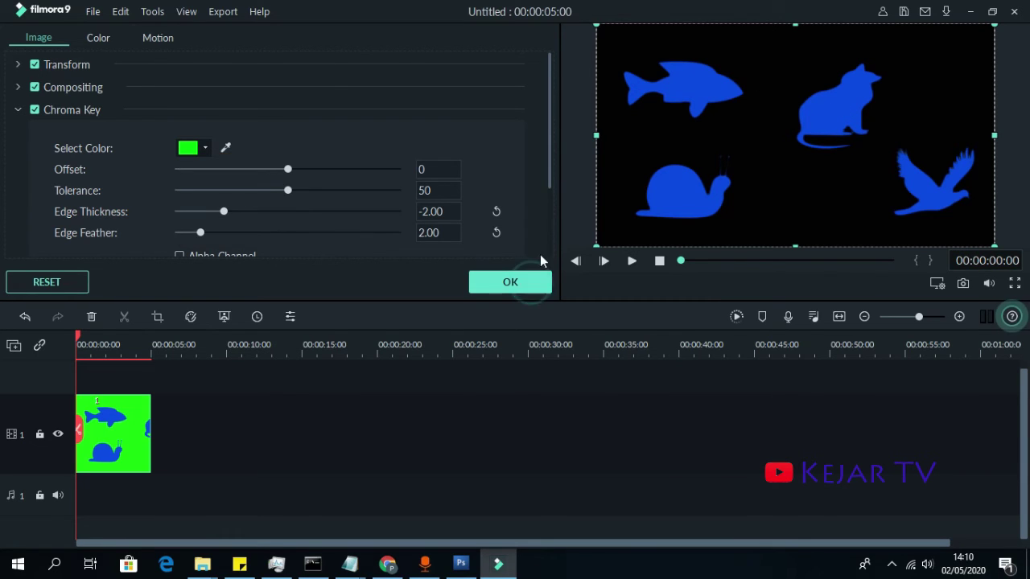
left_click(515, 288)
- Apply the Cafe Barista Pack overlay with scattered coffee beans to the image clip and preview the first second
left_click(242, 42)
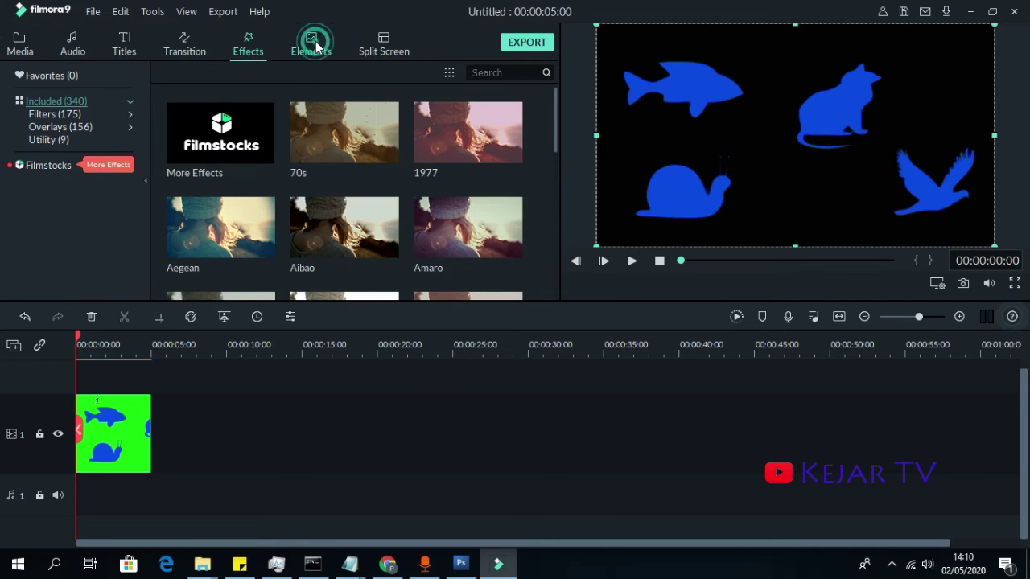
left_click(312, 44)
left_click(251, 45)
scroll(342, 253, "down", 15)
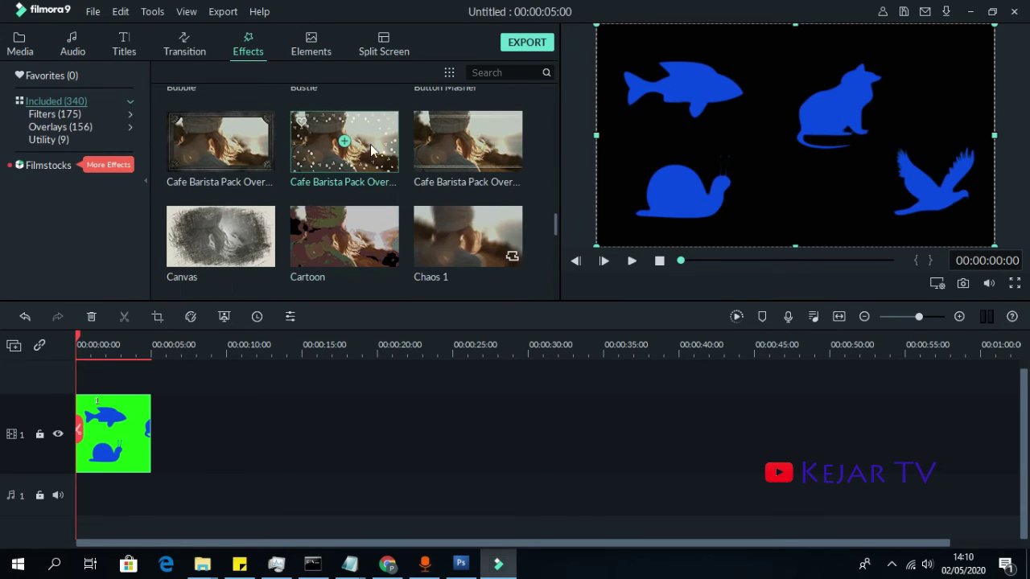
left_click_drag(372, 150, 112, 434)
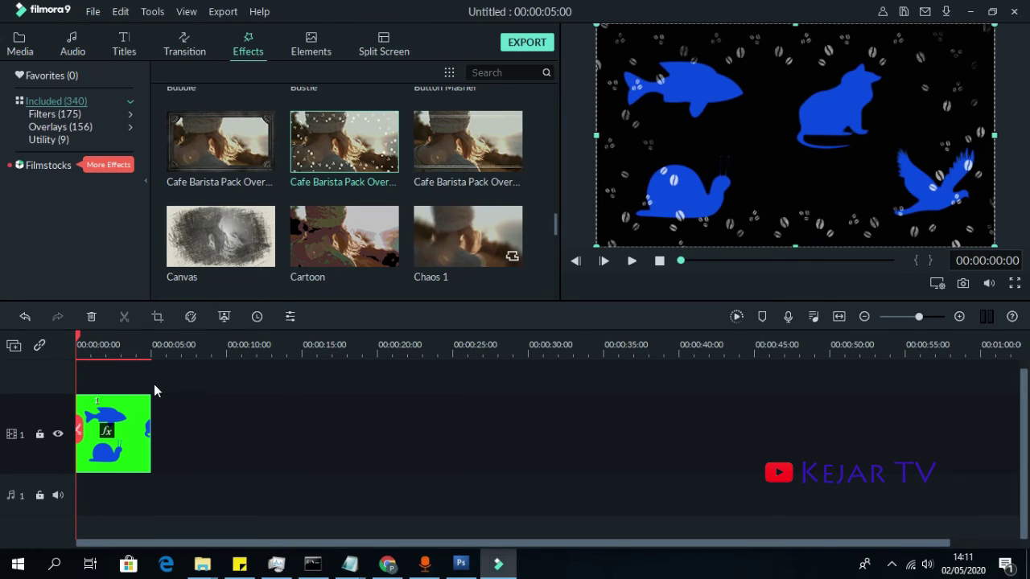
key("space")
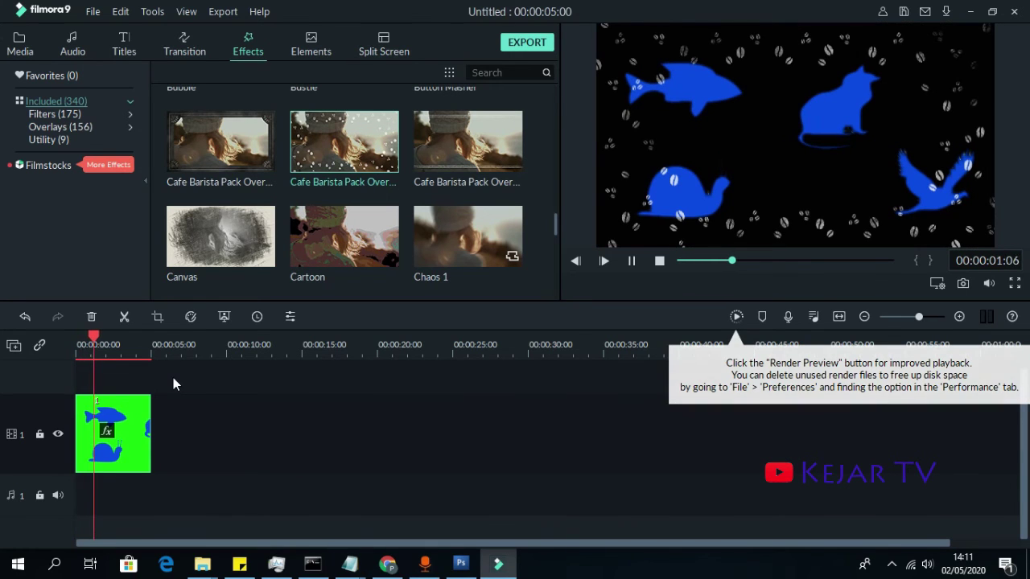
key("space")
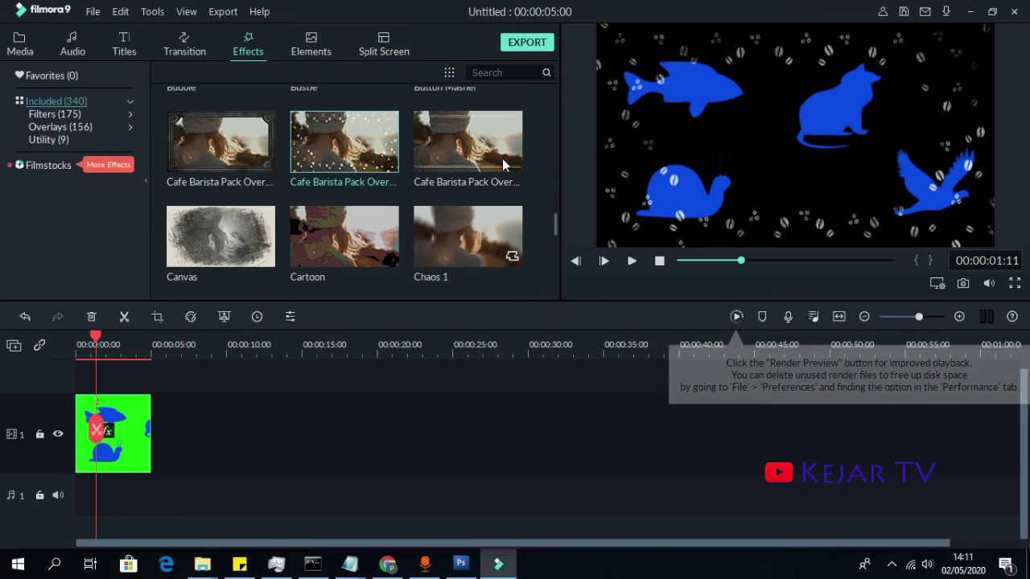
- Reopen the image clip's Chroma Key settings and display the colour choices for the key colour
mouse_move(502, 159)
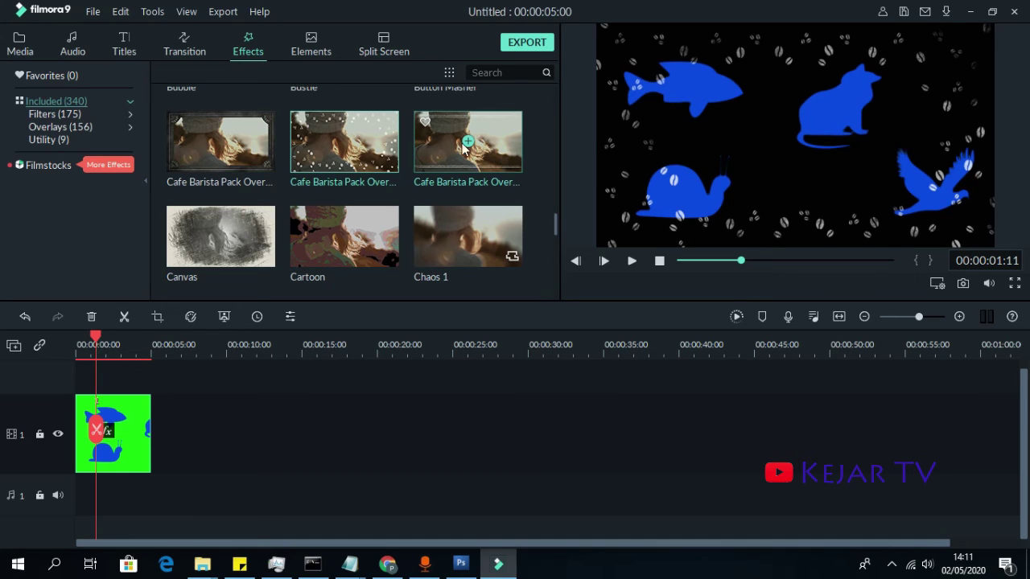
double_click(136, 453)
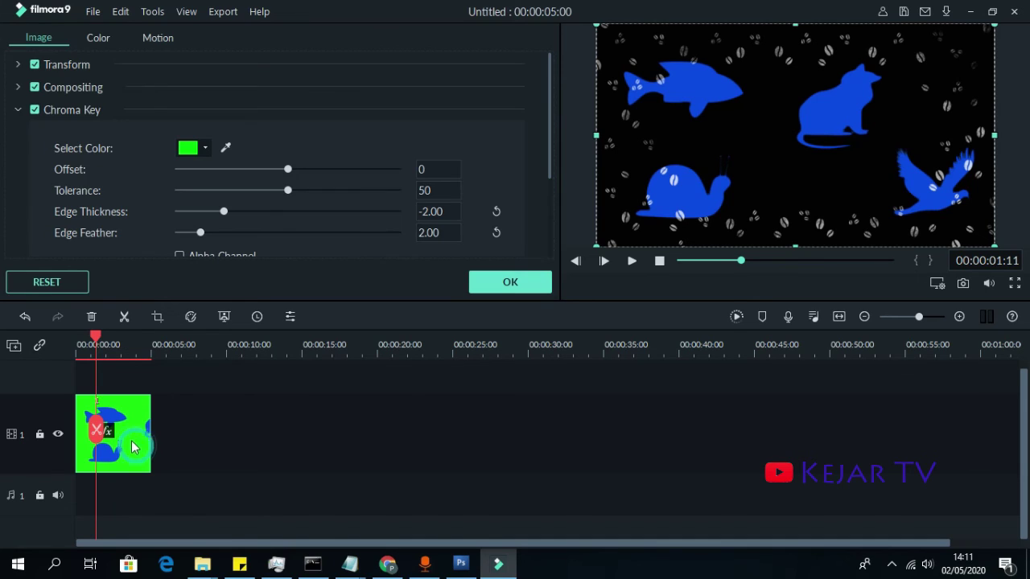
left_click(206, 148)
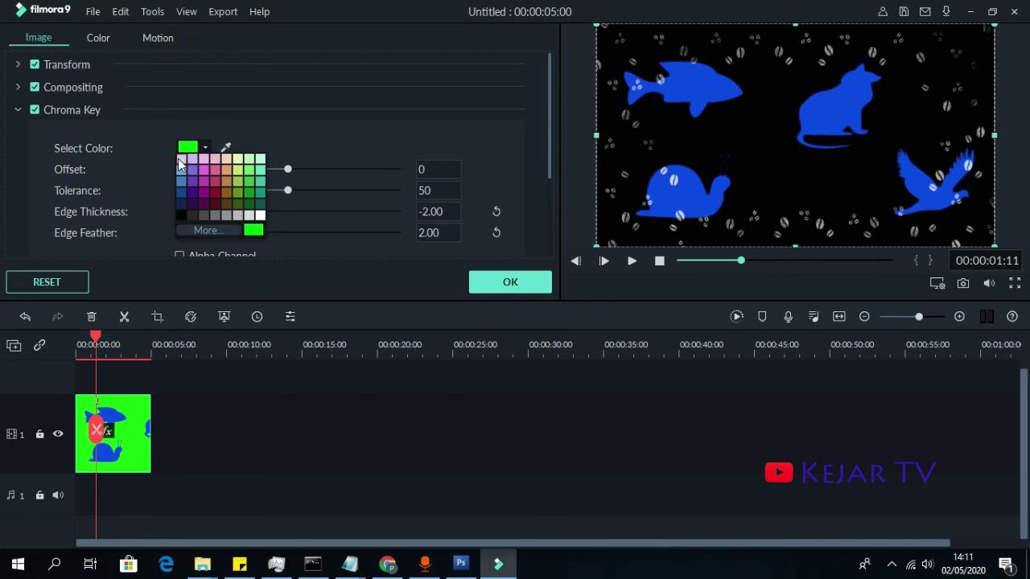